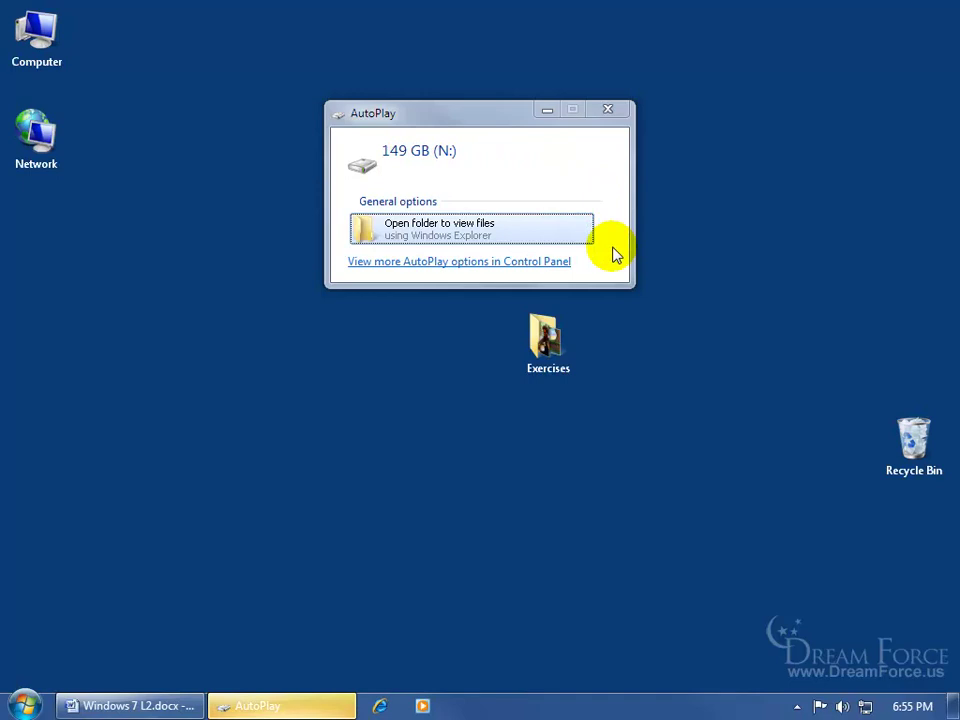
Step: View the files on the 149 GB (N:) drive from the AutoPlay prompt, close them, and briefly open the Computer window
click(437, 232)
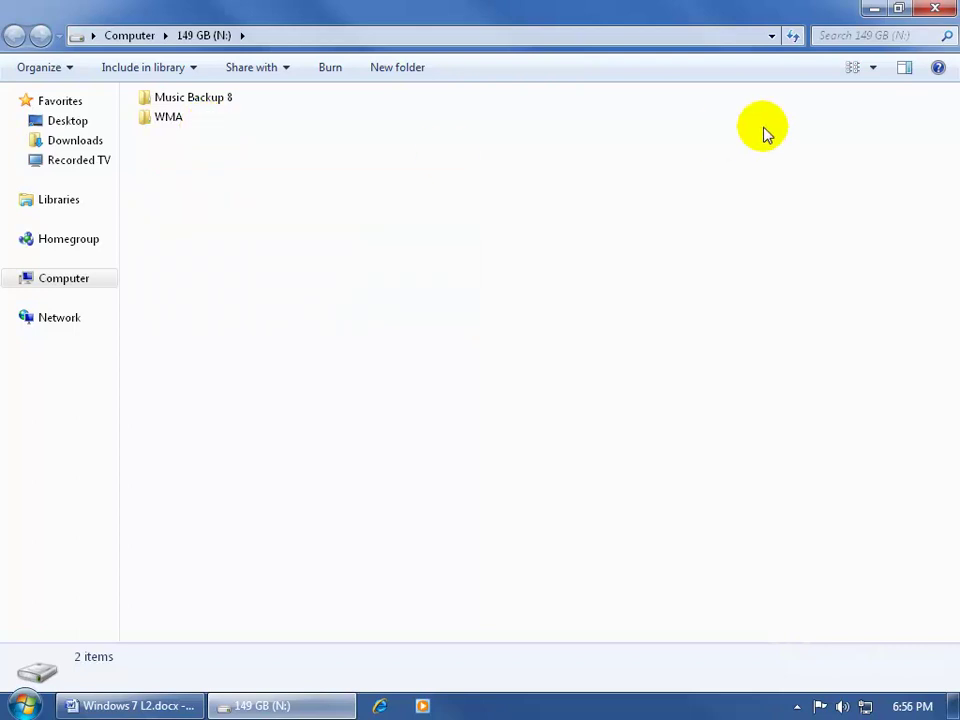
click(937, 10)
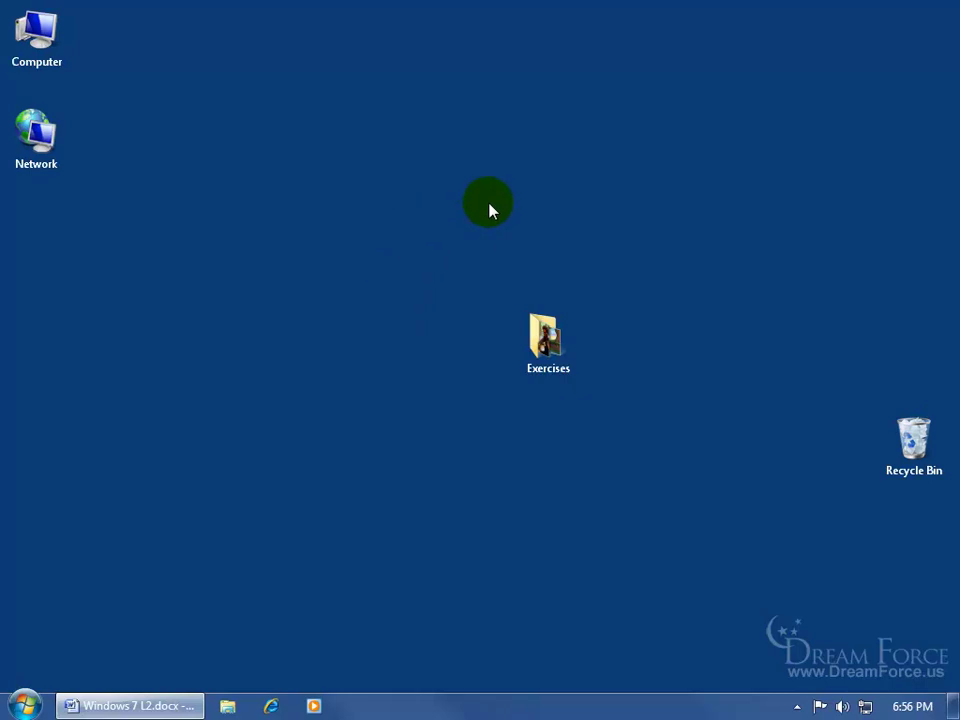
double_click(70, 72)
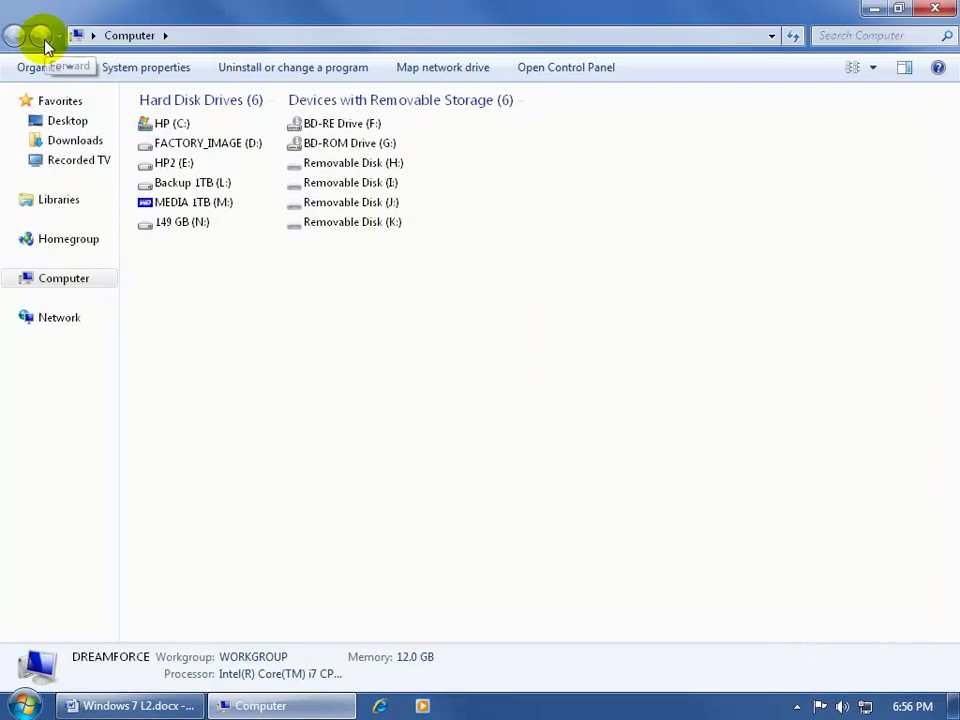
click(938, 10)
Step: Open the 149 GB (N:) drive through Computer, return to the drive list, and close the window
click(27, 704)
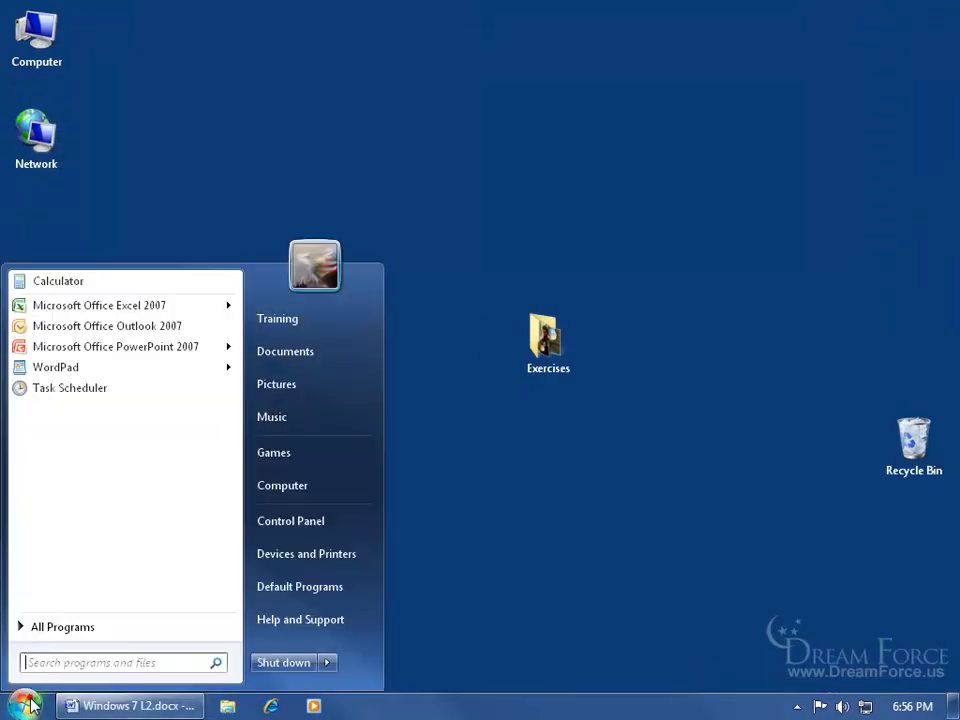
click(287, 488)
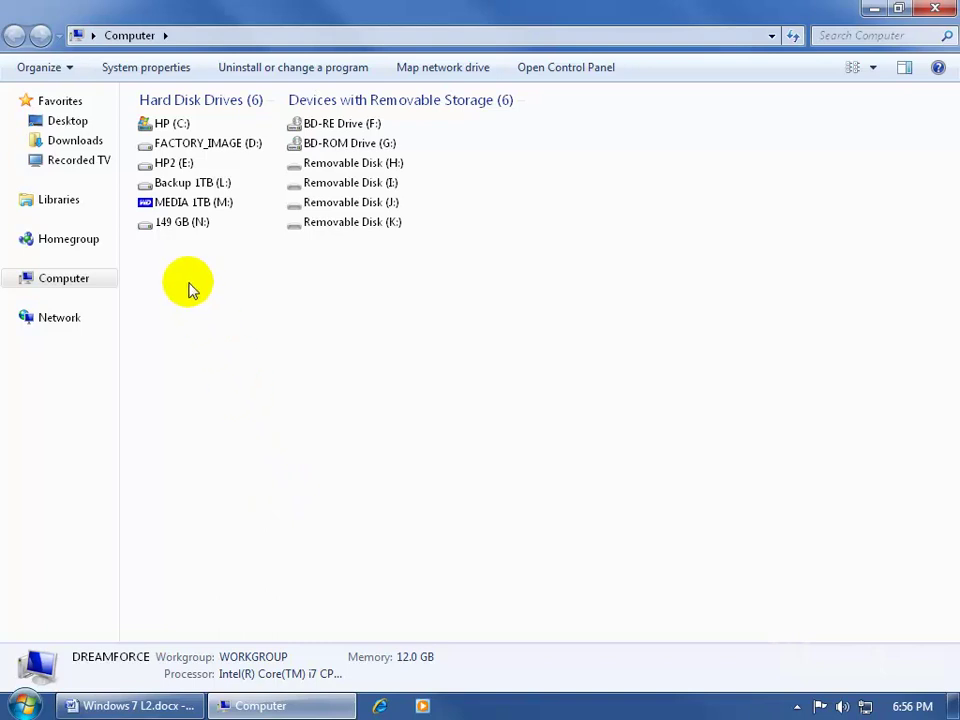
double_click(180, 224)
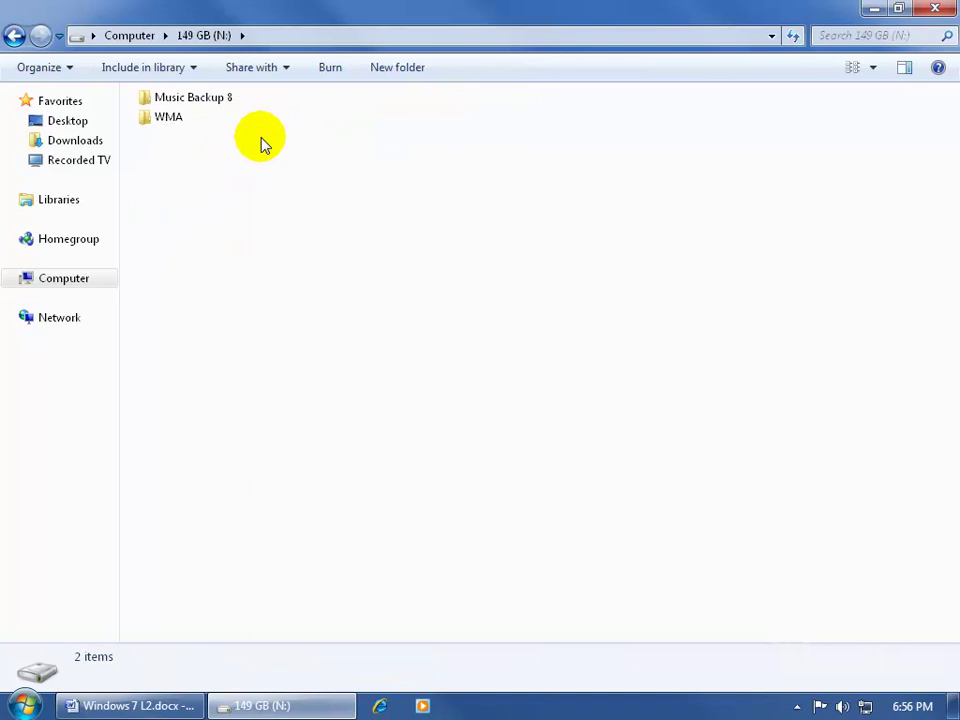
click(14, 35)
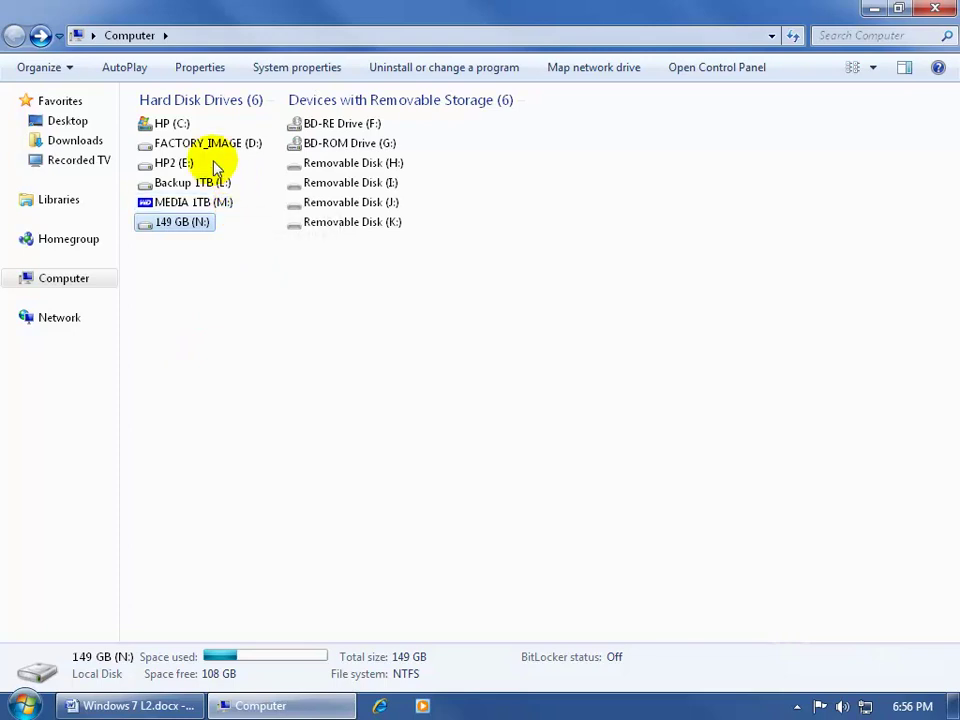
mouse_move(195, 128)
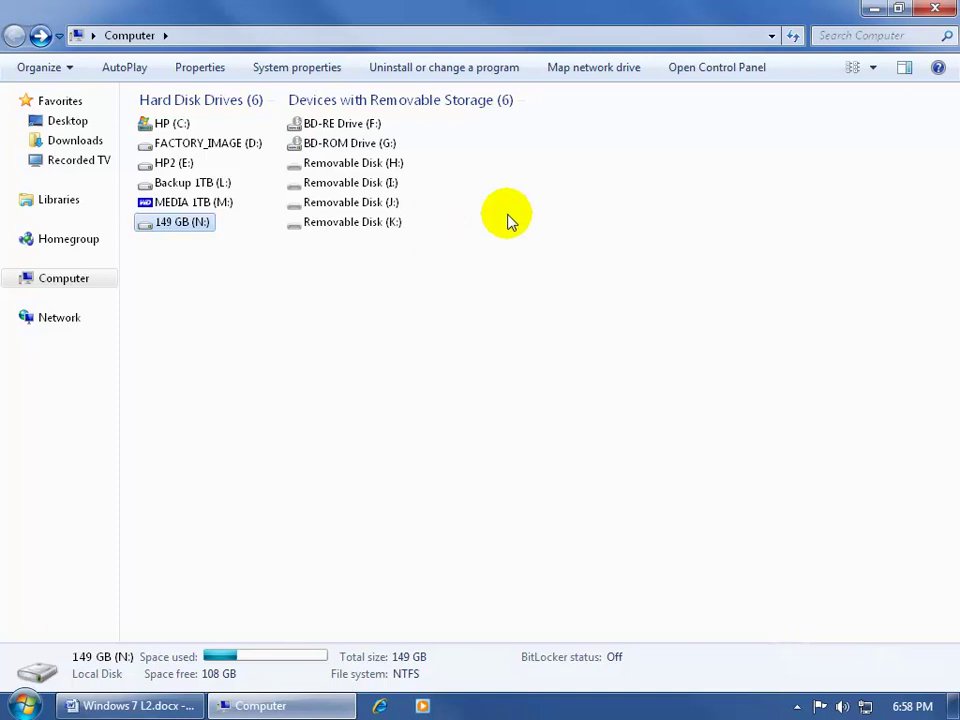
click(934, 8)
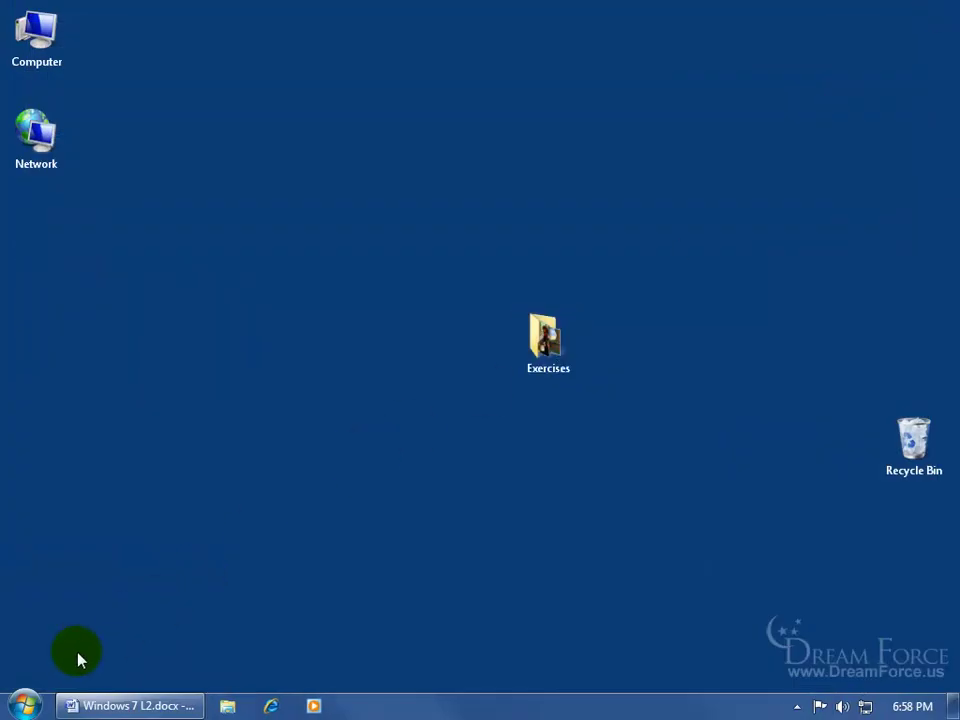
Step: Open the Control Panel's Devices and Printers view, check the Simple Drive's properties, and close them
click(24, 704)
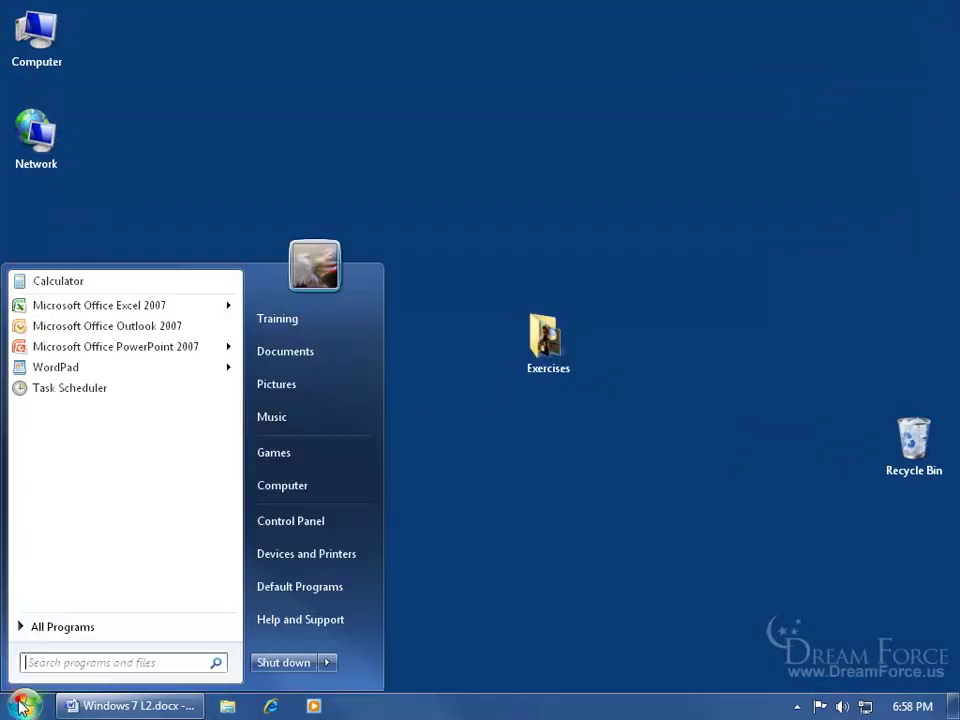
click(284, 530)
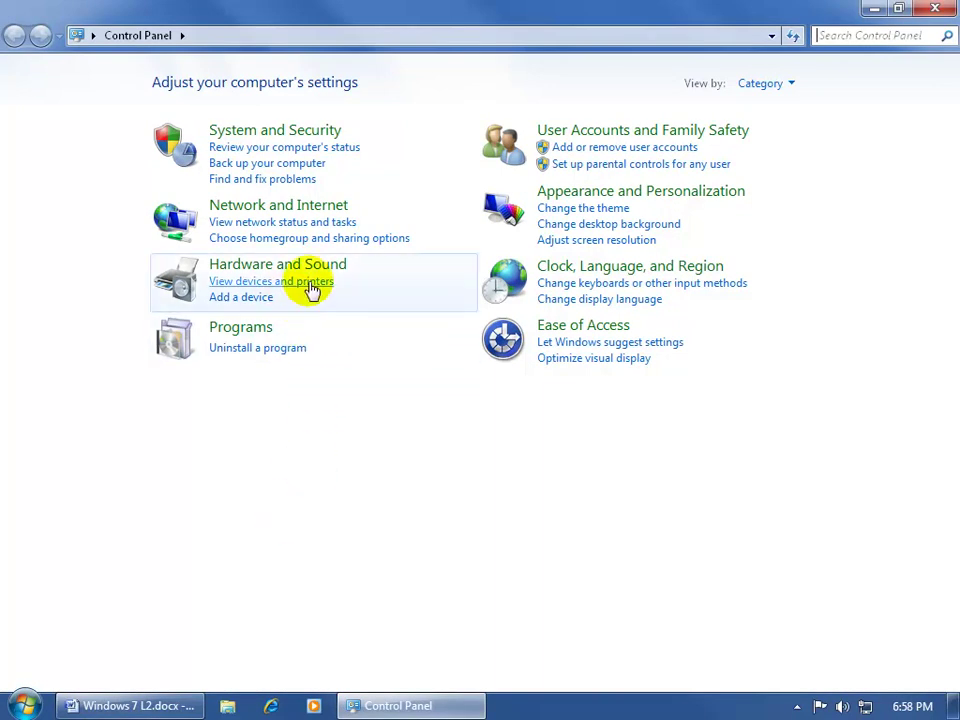
click(312, 284)
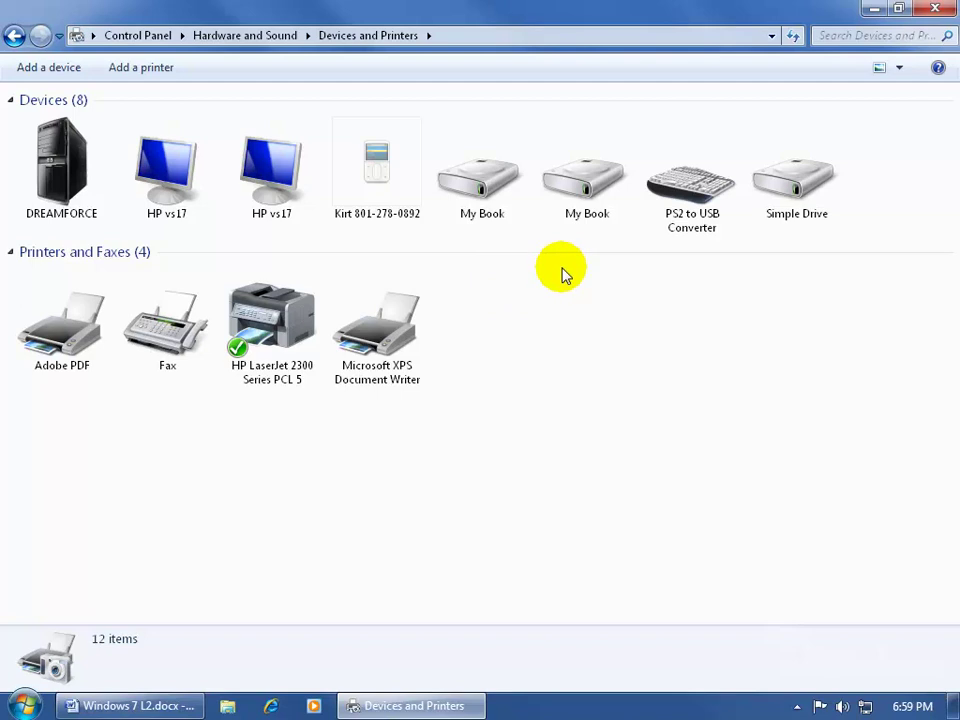
click(789, 188)
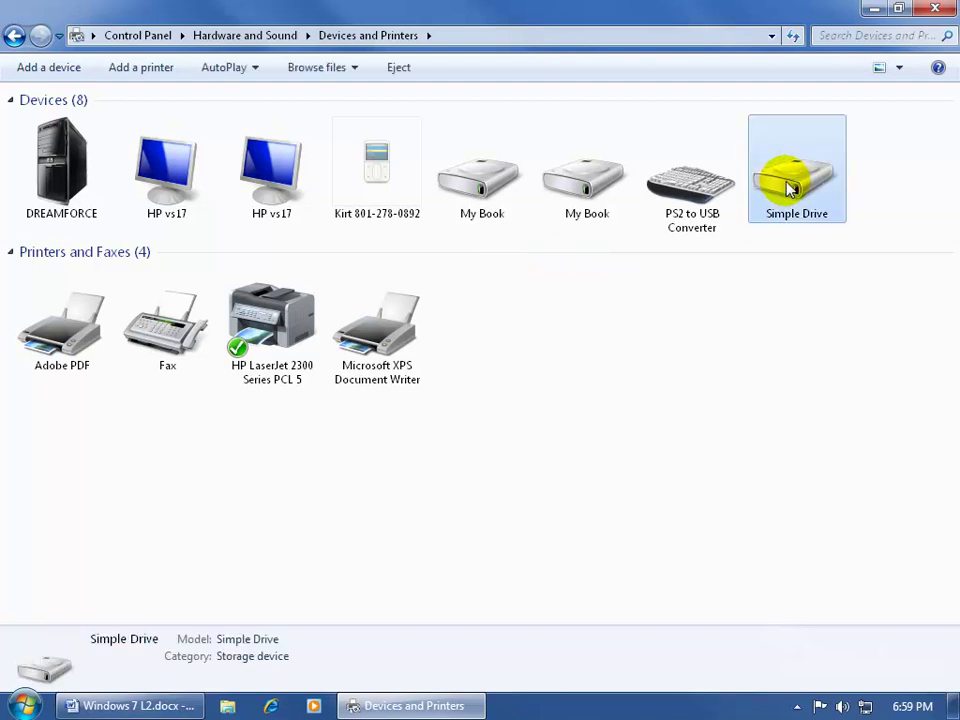
double_click(789, 188)
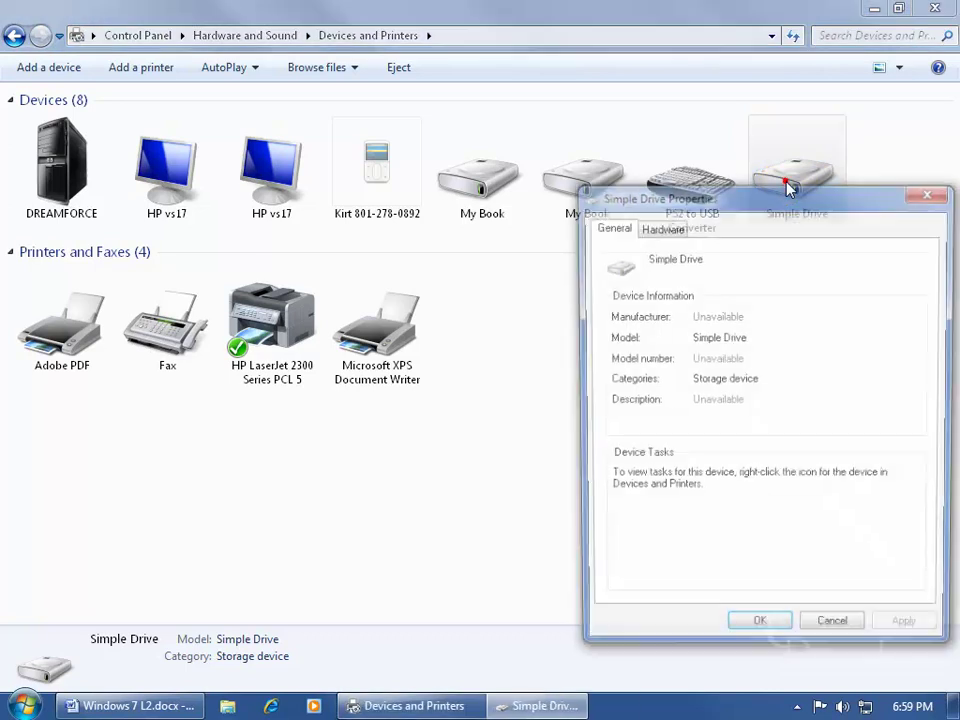
click(915, 196)
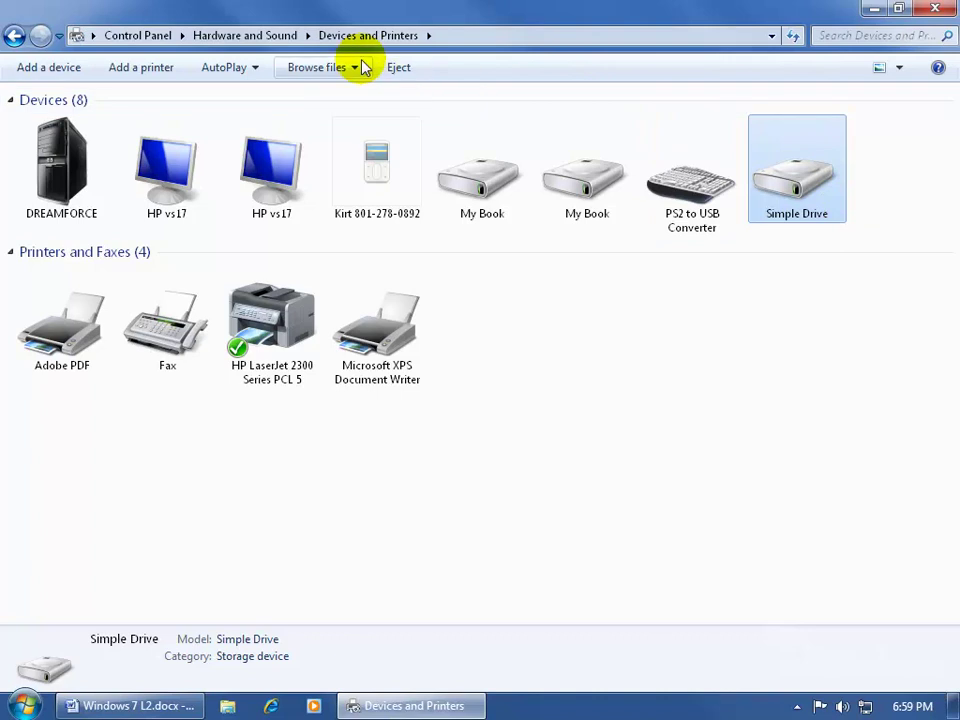
Step: Browse the 149 GB (N:) files through the Simple Drive's own options and return to Devices and Printers
right_click(789, 183)
mouse_move(812, 215)
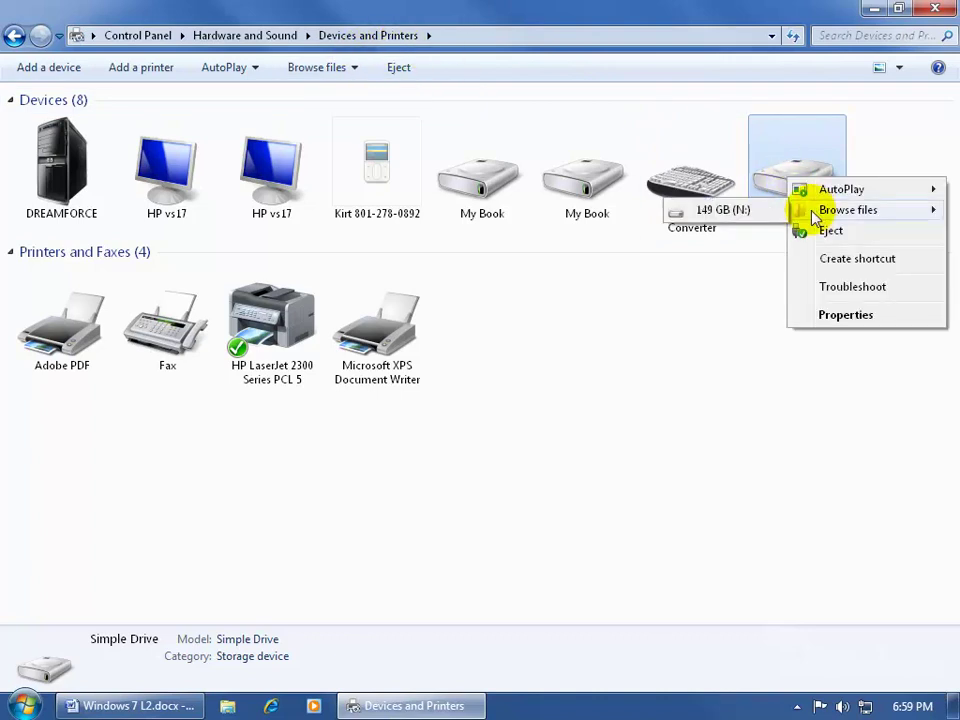
click(731, 216)
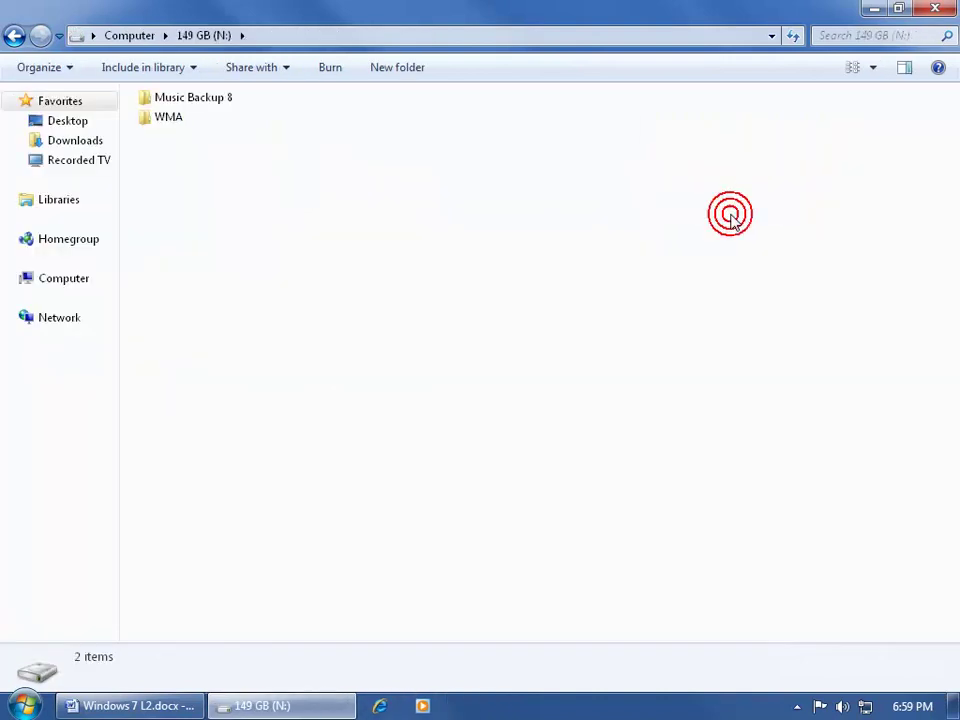
click(14, 37)
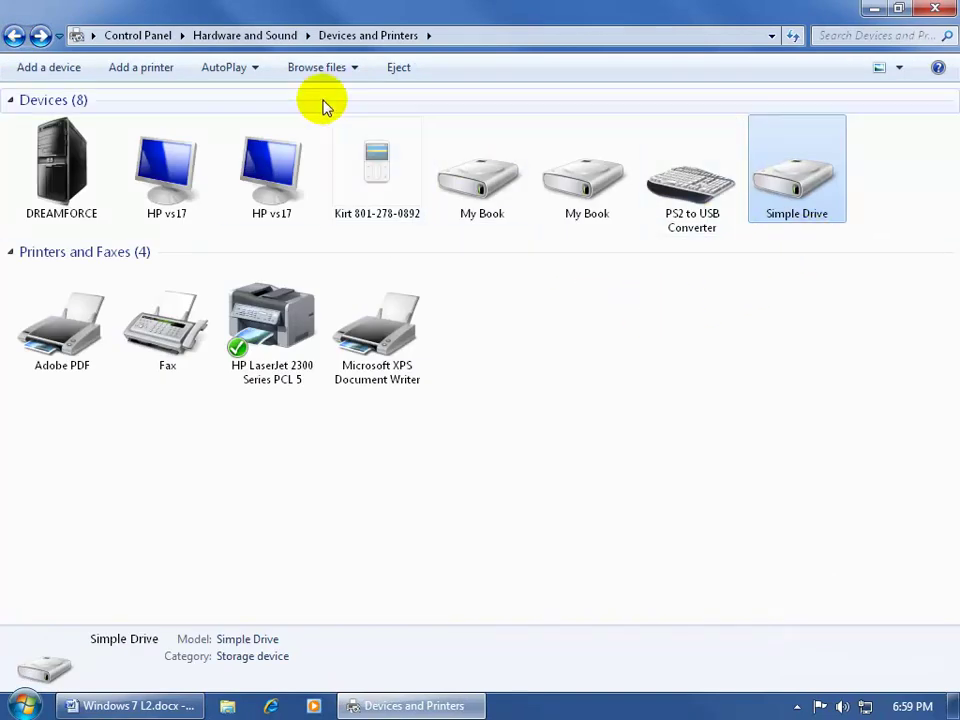
Step: Browse the selected Simple Drive's 149 GB (N:) files with the Browse files command and close the window
click(353, 70)
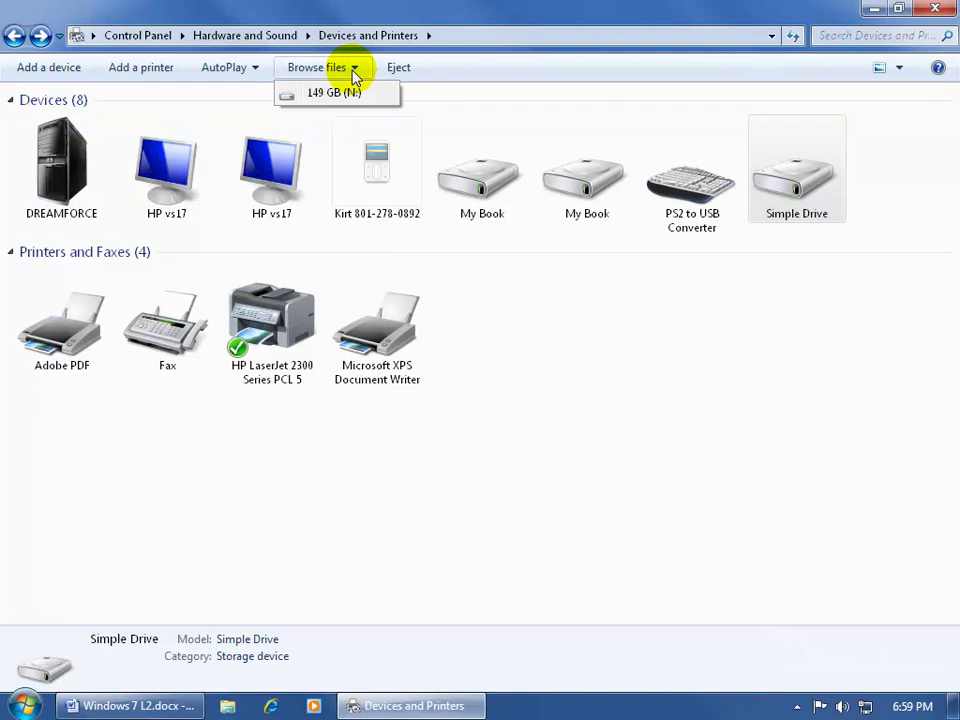
click(340, 100)
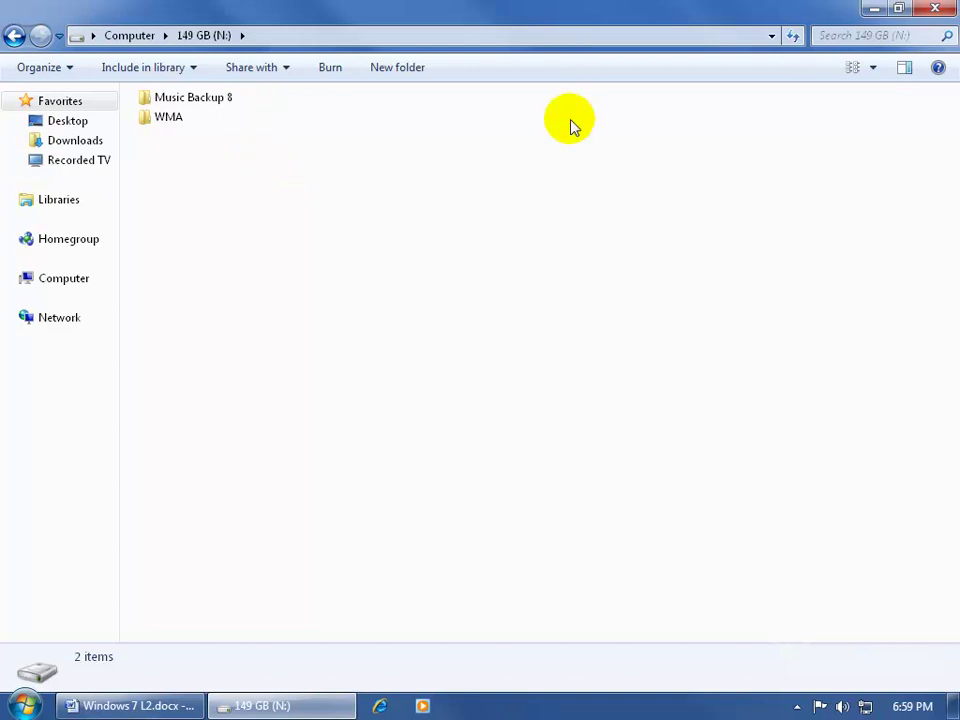
click(934, 10)
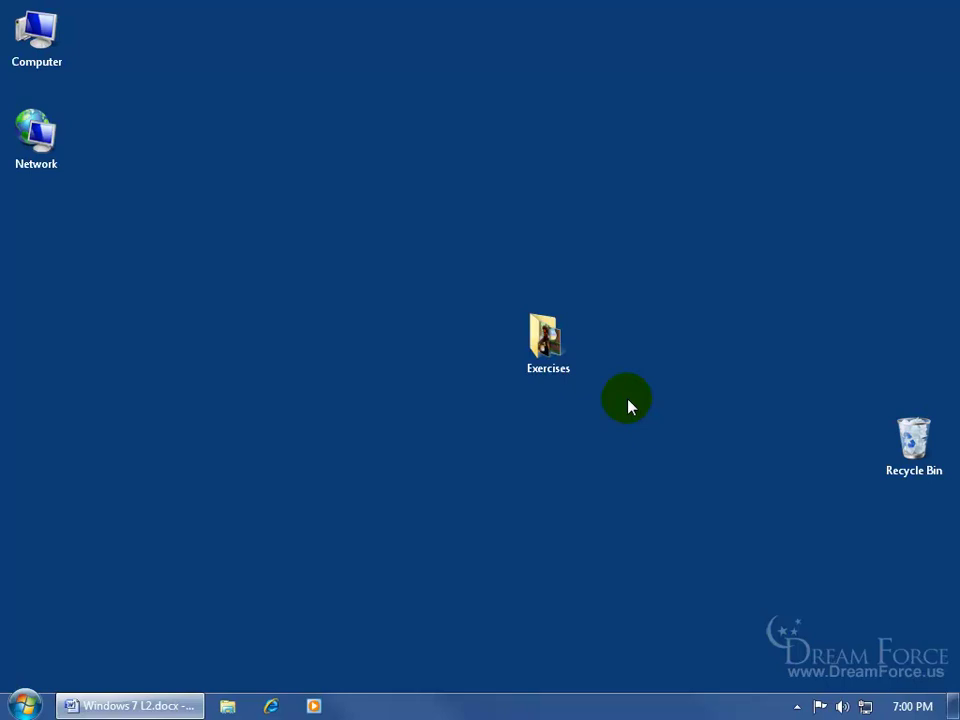
Step: Safely eject the Simple Drive, 149 GB (N:), using Safely Remove Hardware and Eject Media
click(798, 707)
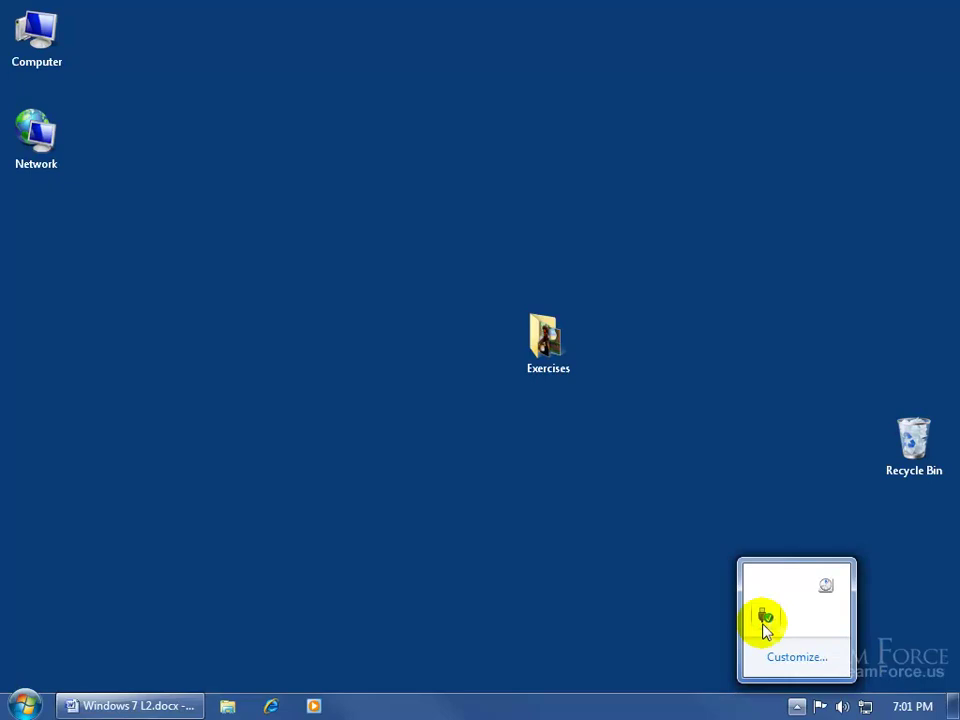
click(765, 620)
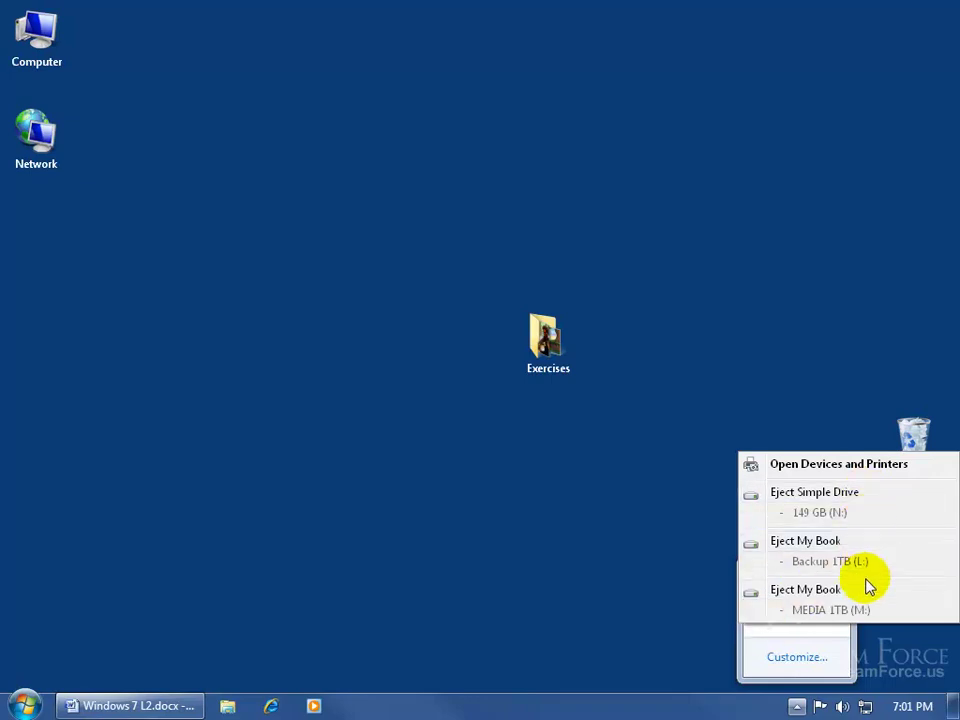
click(810, 502)
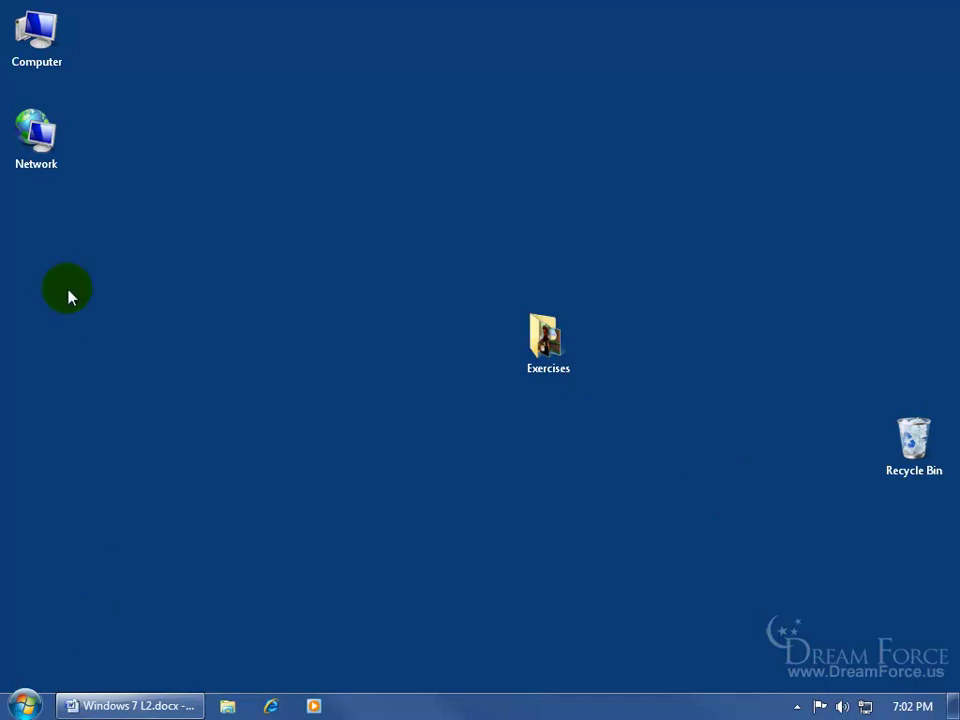
Step: Check the drive list in Computer after the ejection and look for an eject command among the MEDIA 1TB (M:) drive's options
double_click(52, 39)
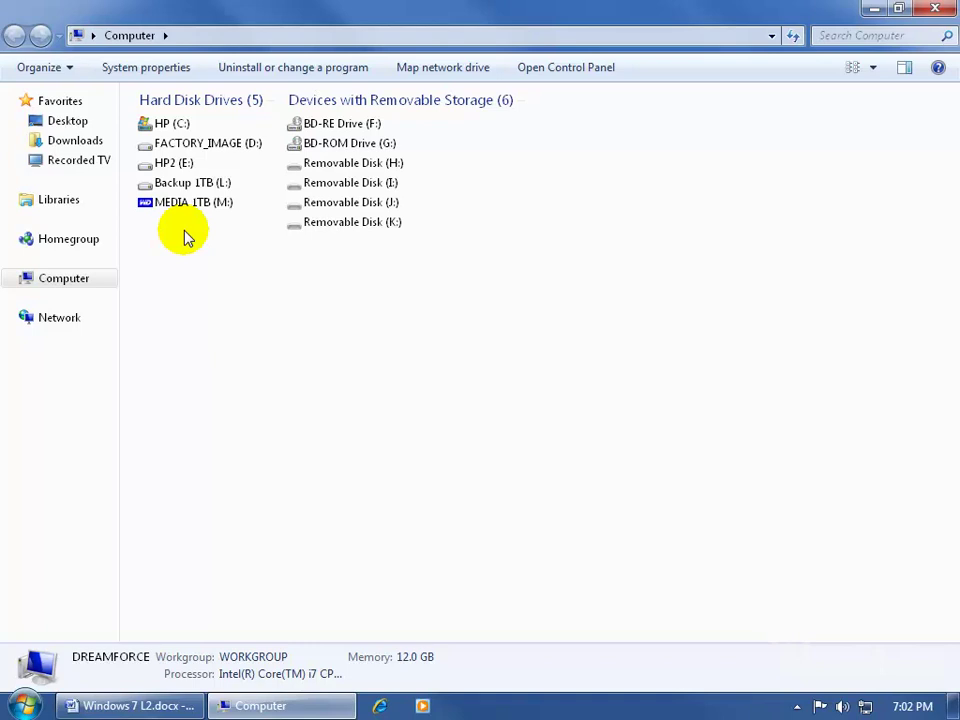
click(935, 9)
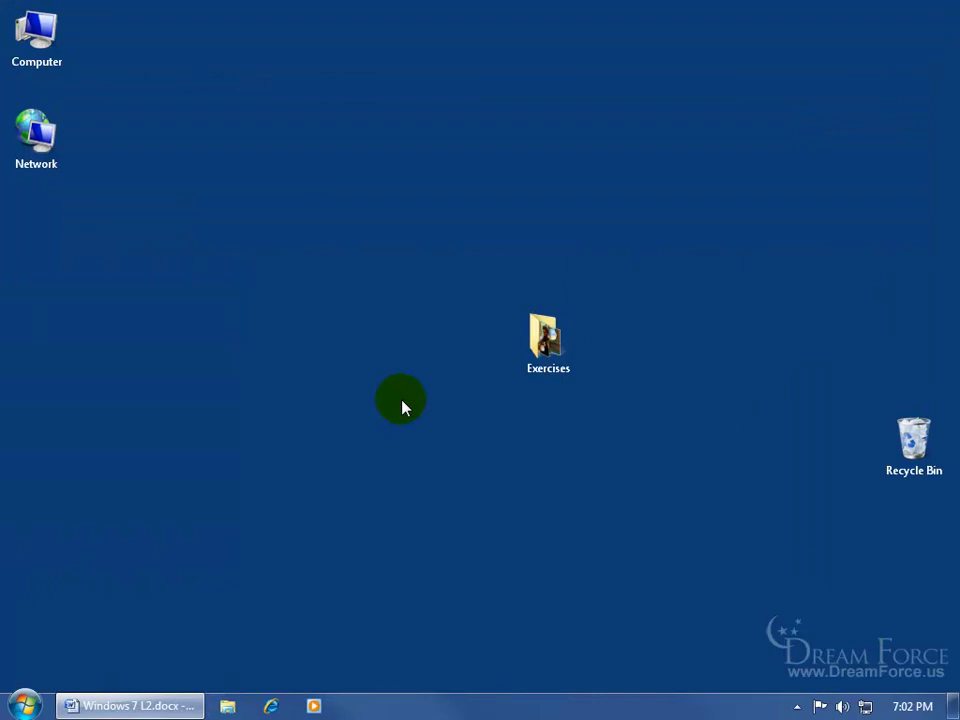
double_click(62, 56)
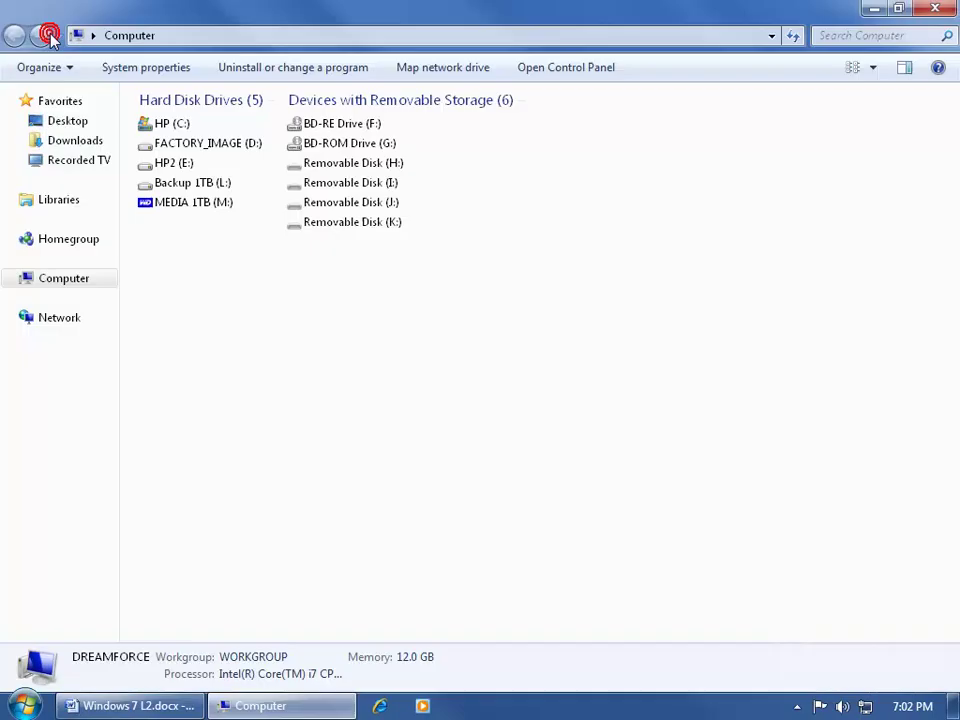
right_click(180, 204)
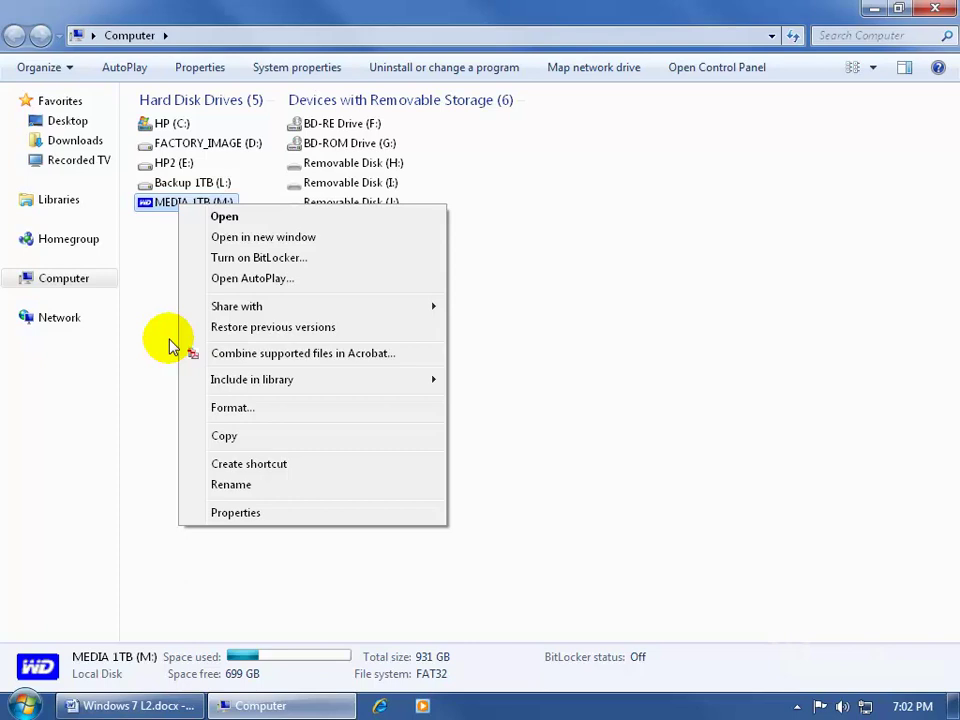
click(657, 351)
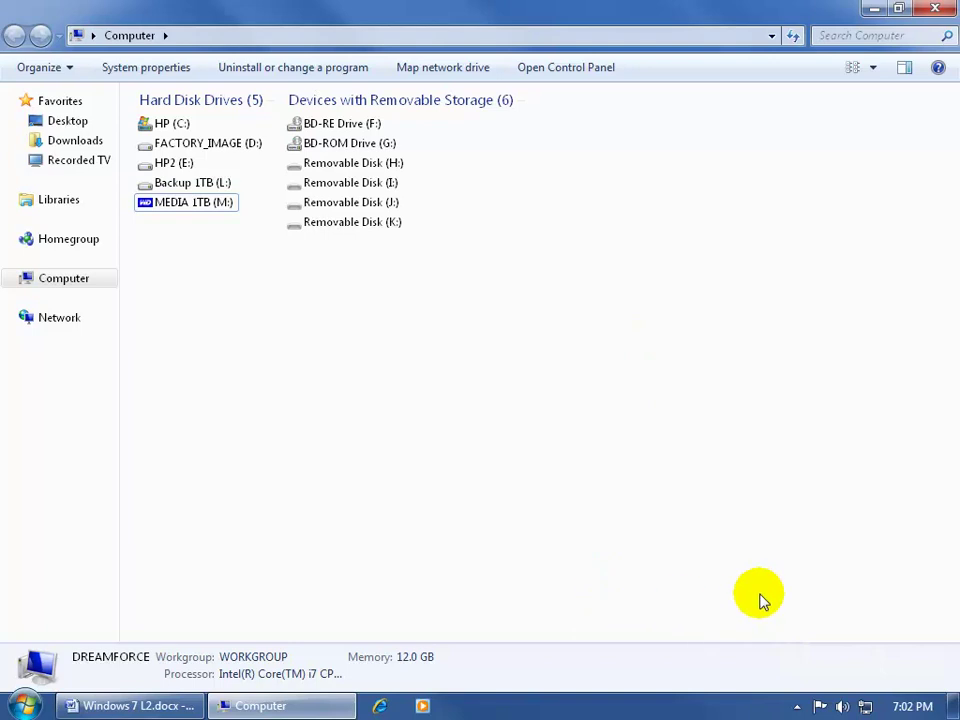
click(935, 9)
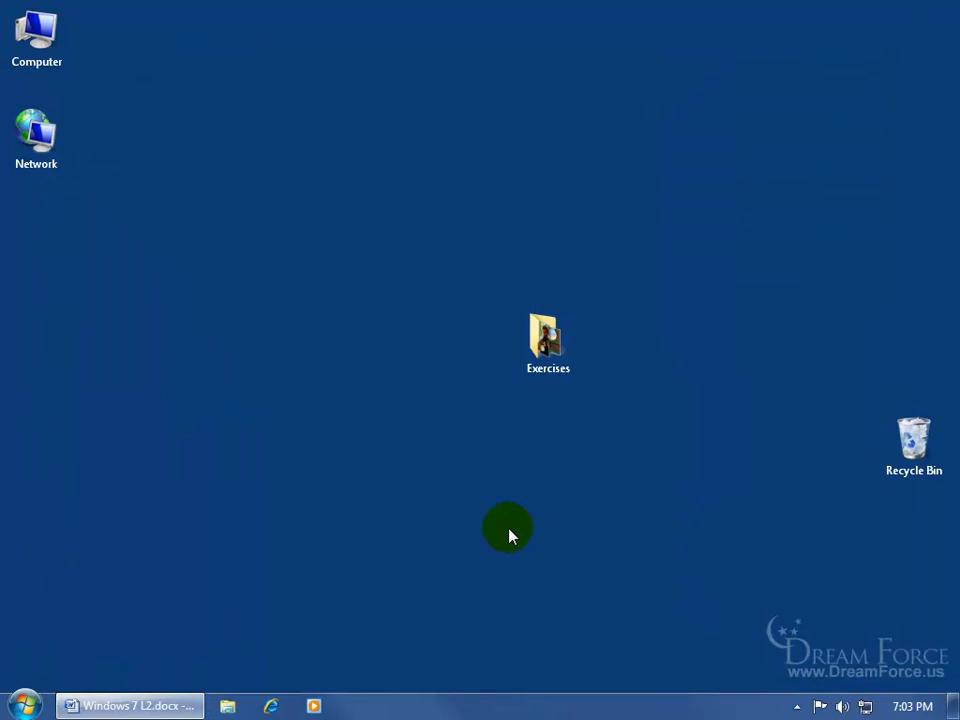
Step: Locate Safely Remove Hardware and Eject Media among the hidden notification icons and dismiss them
click(797, 706)
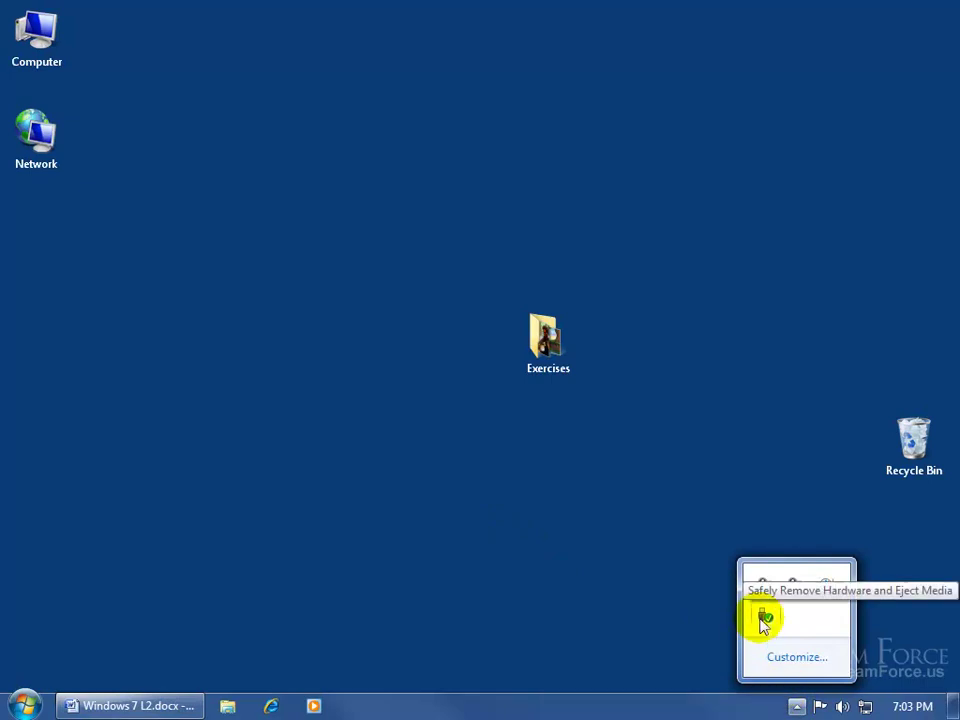
click(500, 497)
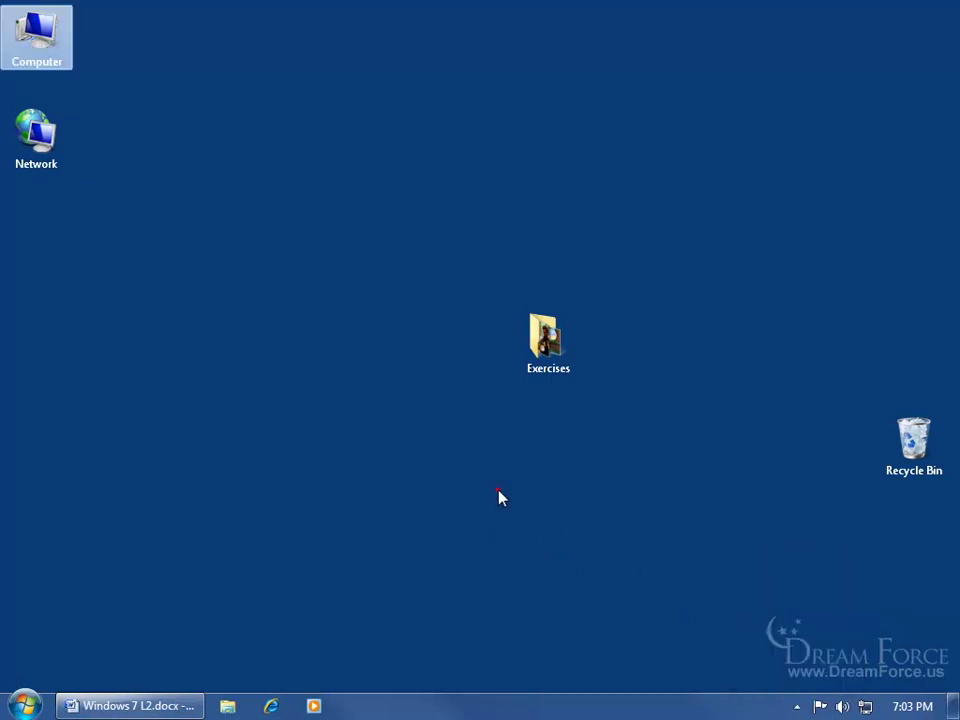